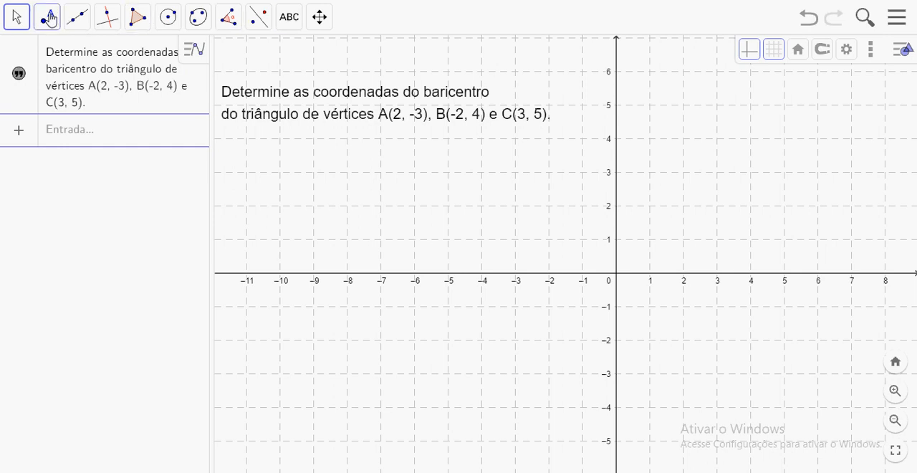
Plot the triangle's vertices as points A at (2, -3), B at (-2, 4) and C at (3, 5).
{"action": "left_click", "coordinate": [48, 17]}
{"action": "left_click", "coordinate": [60, 66]}
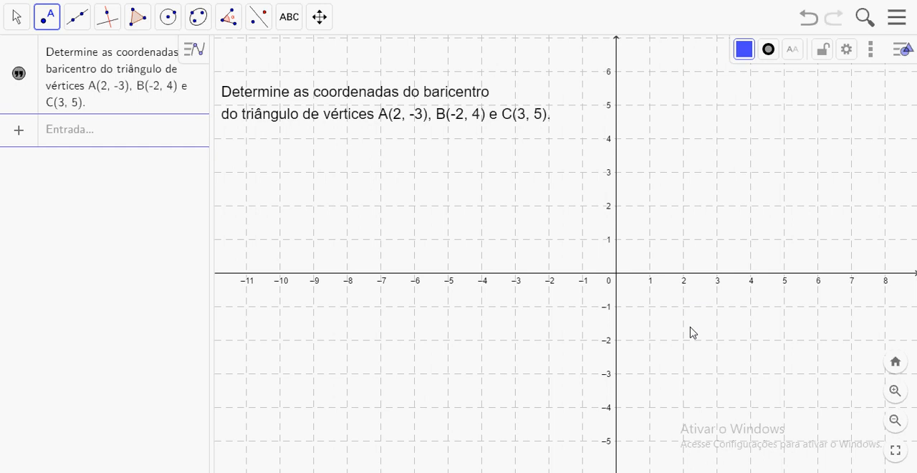
{"action": "left_click", "coordinate": [683, 373]}
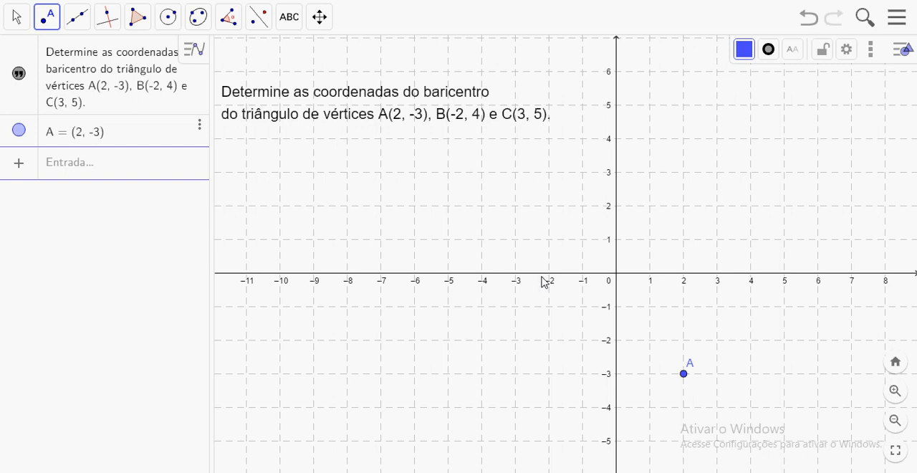
{"action": "left_click", "coordinate": [549, 139]}
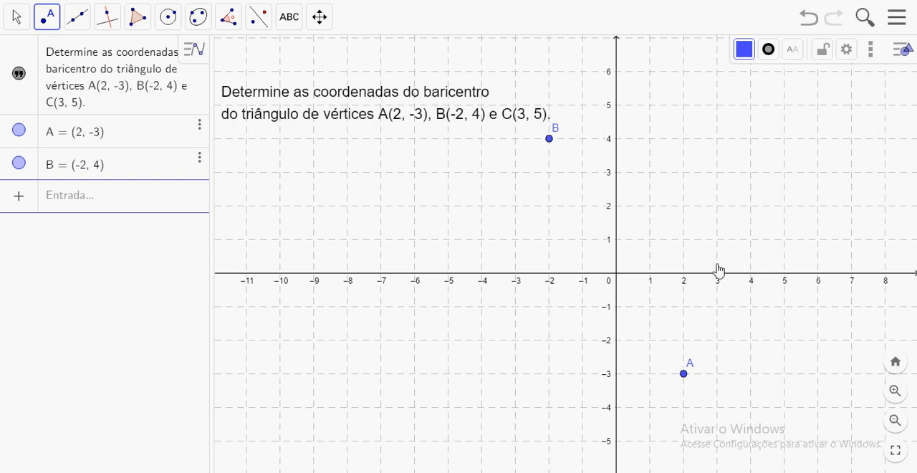
{"action": "left_click", "coordinate": [717, 106]}
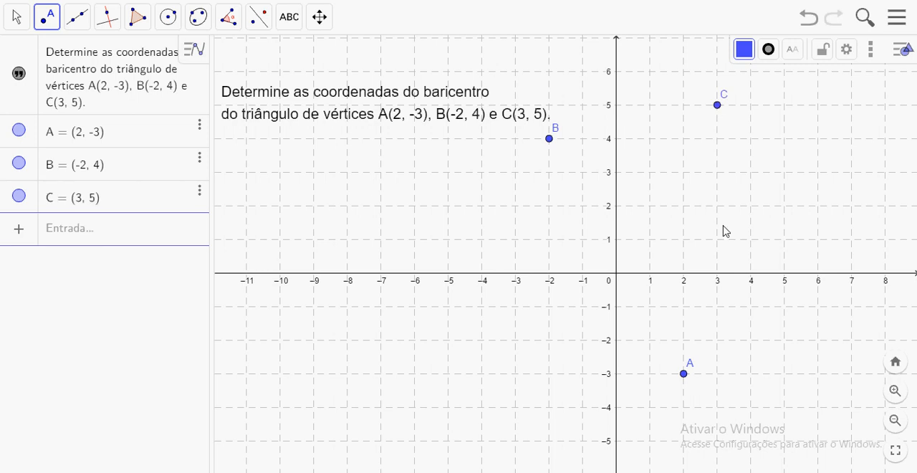
Draw triangle CAB as a polygon through the points C, A and B, closing it at C.
{"action": "left_click", "coordinate": [146, 24]}
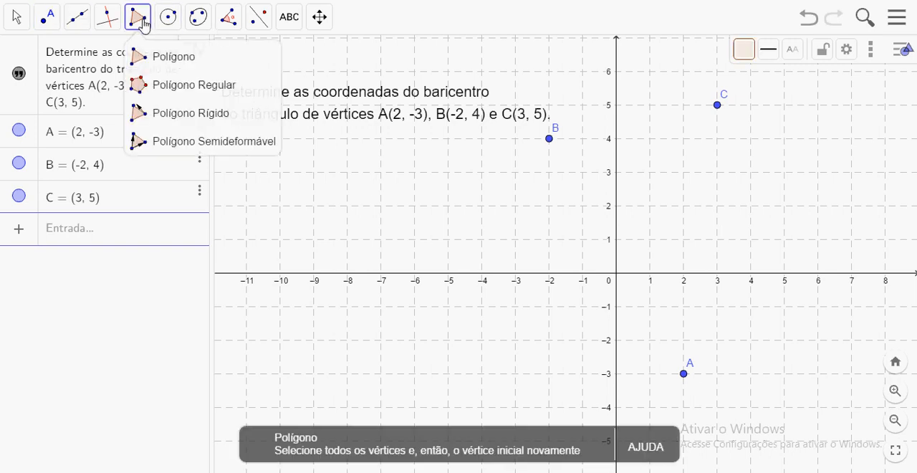
{"action": "left_click", "coordinate": [160, 64]}
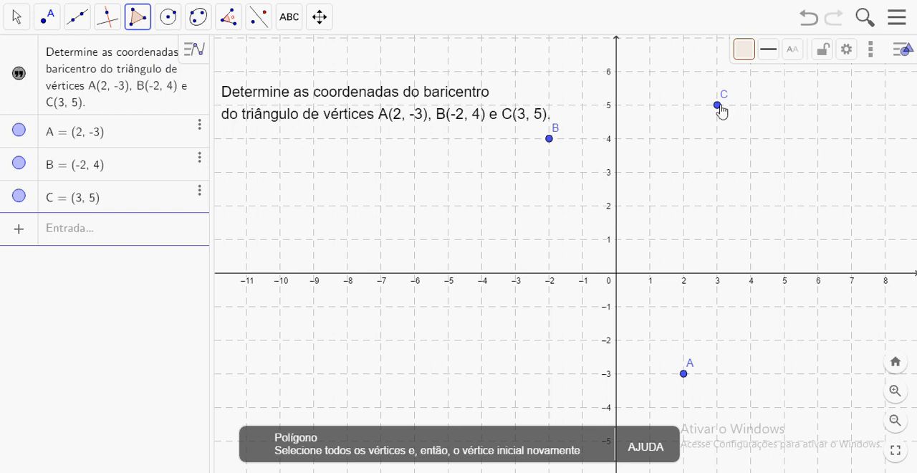
{"action": "left_click", "coordinate": [718, 106]}
{"action": "left_click", "coordinate": [684, 374]}
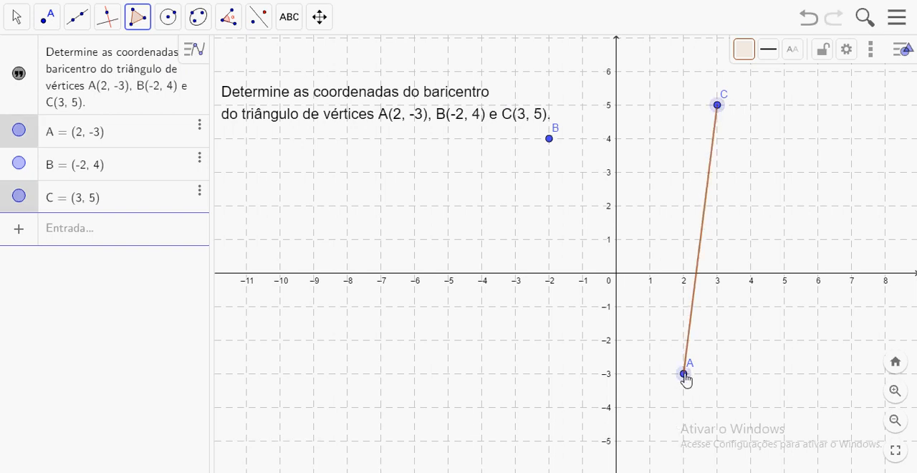
{"action": "left_click", "coordinate": [549, 139]}
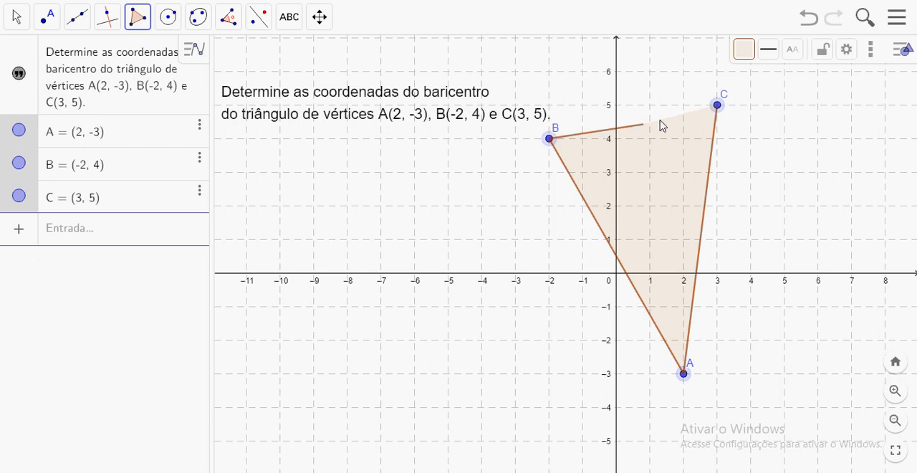
{"action": "left_click", "coordinate": [717, 106]}
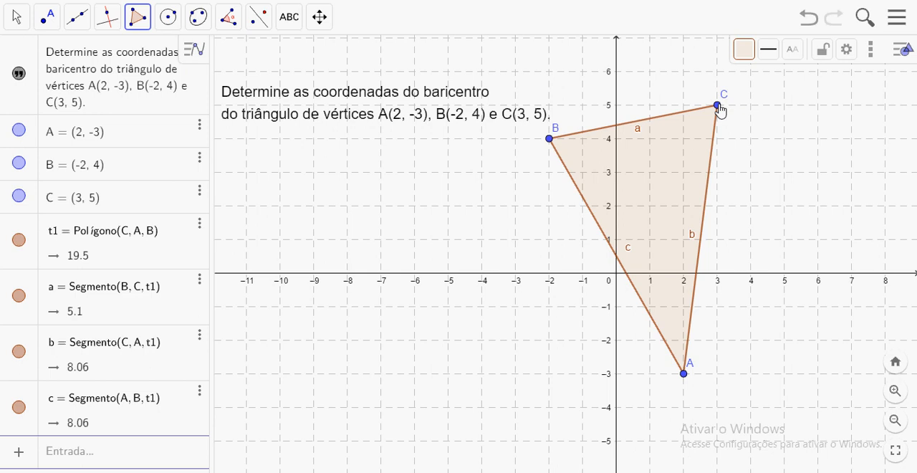
Construct the midpoints of the triangle's sides AB, AC and BC, in that order.
{"action": "left_click", "coordinate": [47, 20]}
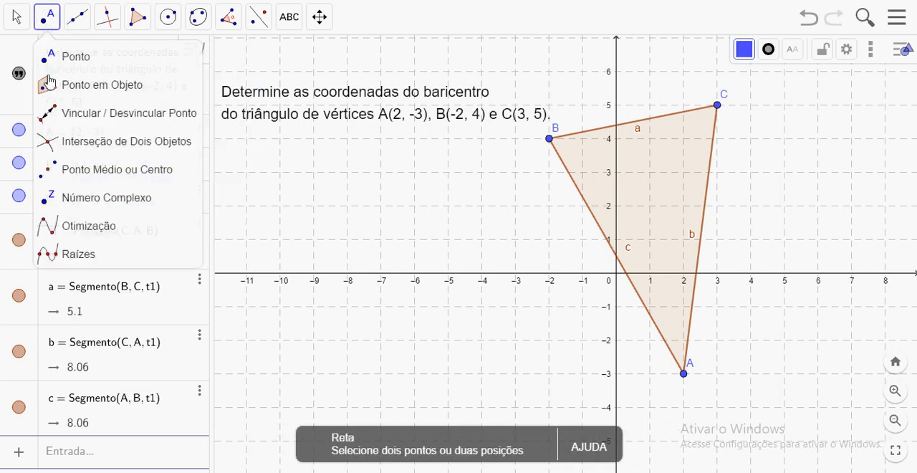
{"action": "left_click", "coordinate": [77, 179]}
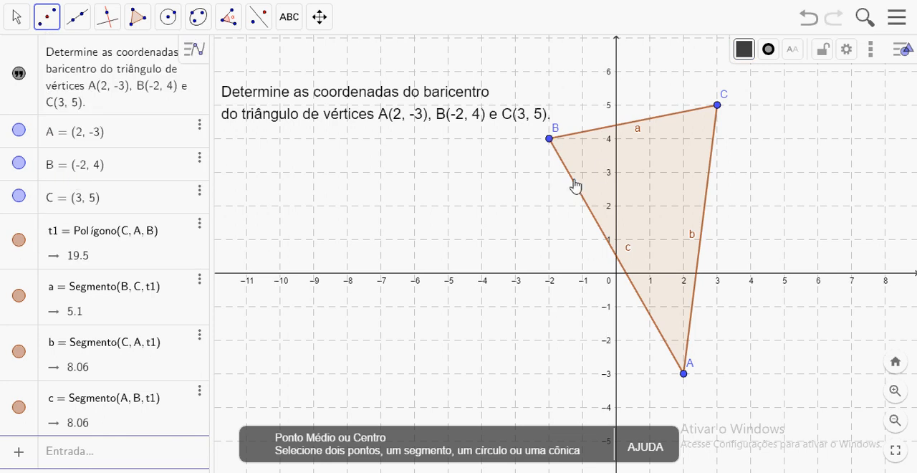
{"action": "left_click", "coordinate": [684, 373]}
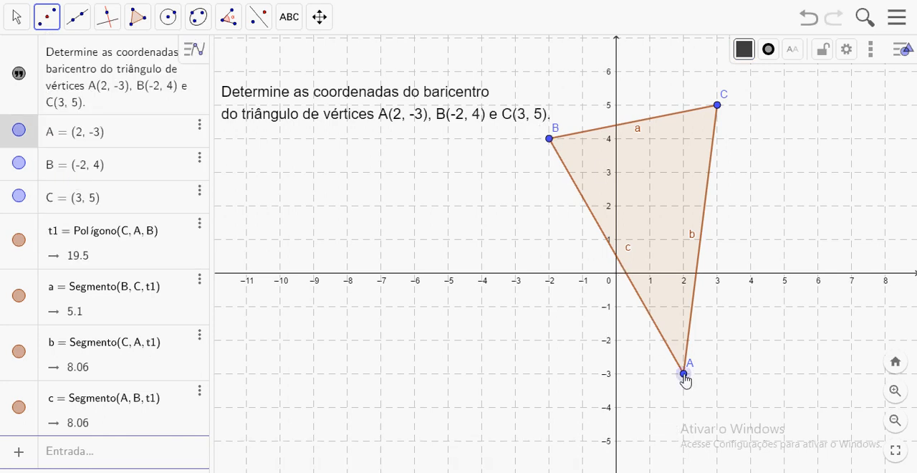
{"action": "left_click", "coordinate": [550, 140]}
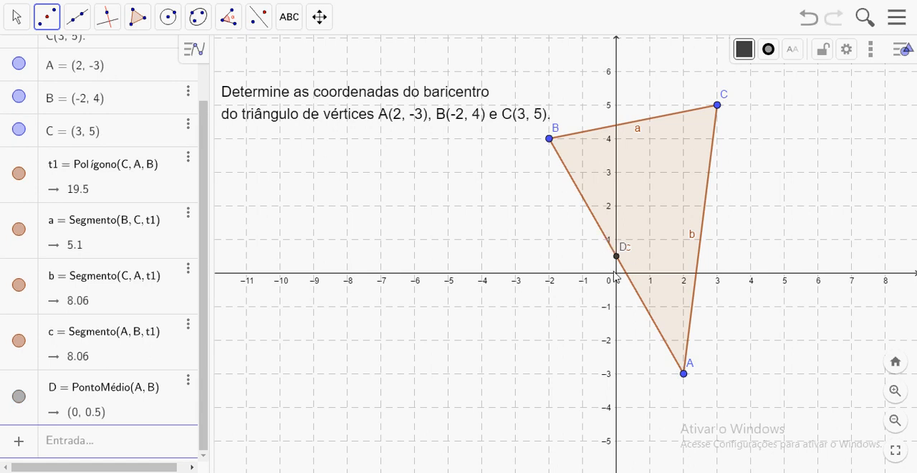
{"action": "left_click", "coordinate": [685, 374]}
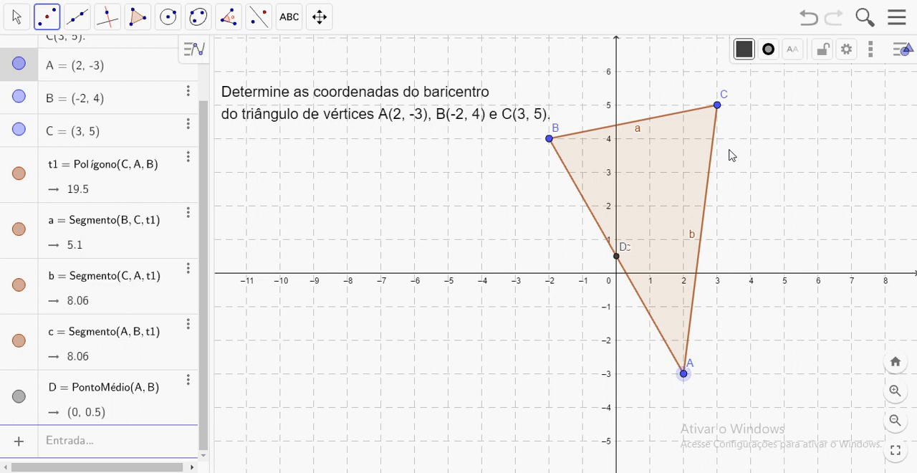
{"action": "left_click", "coordinate": [717, 107]}
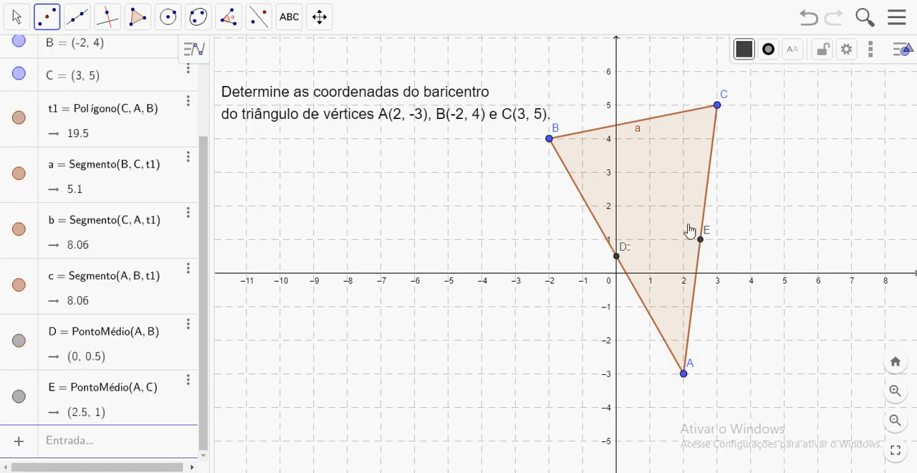
{"action": "left_click", "coordinate": [549, 140]}
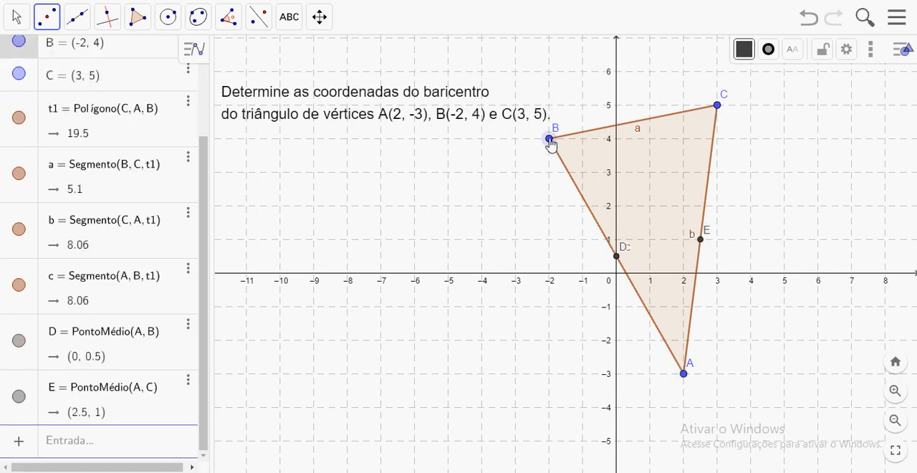
{"action": "left_click", "coordinate": [717, 106]}
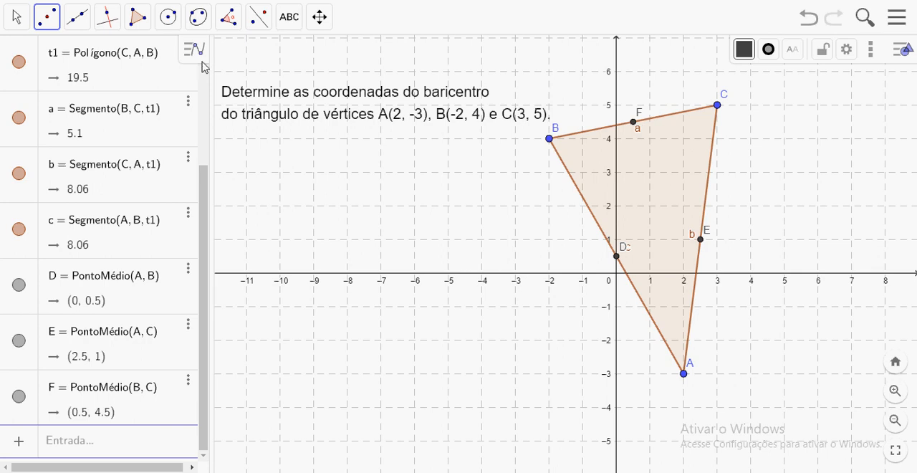
Draw the three medians as segments from A to F, from B to E and from C to D.
{"action": "left_click", "coordinate": [78, 18]}
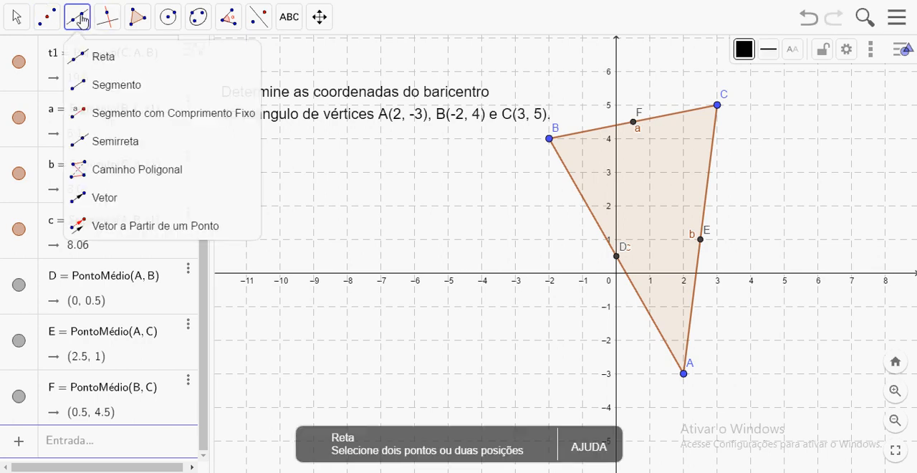
{"action": "left_click", "coordinate": [100, 92]}
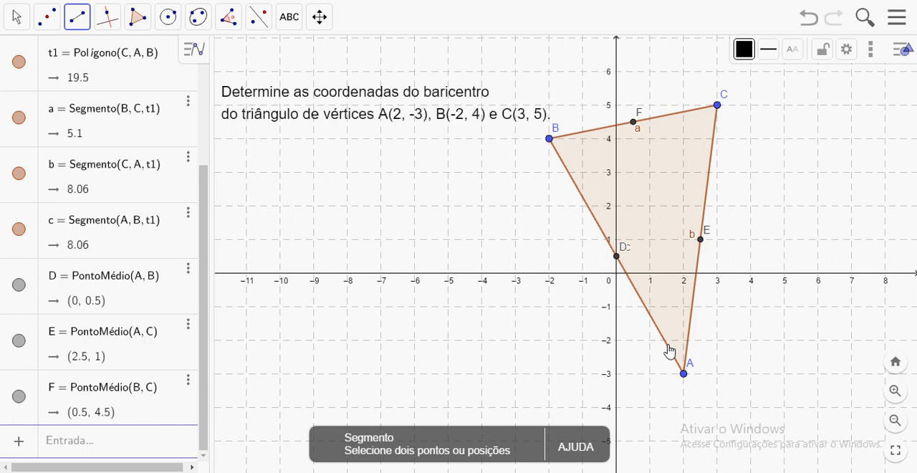
{"action": "left_click", "coordinate": [683, 373]}
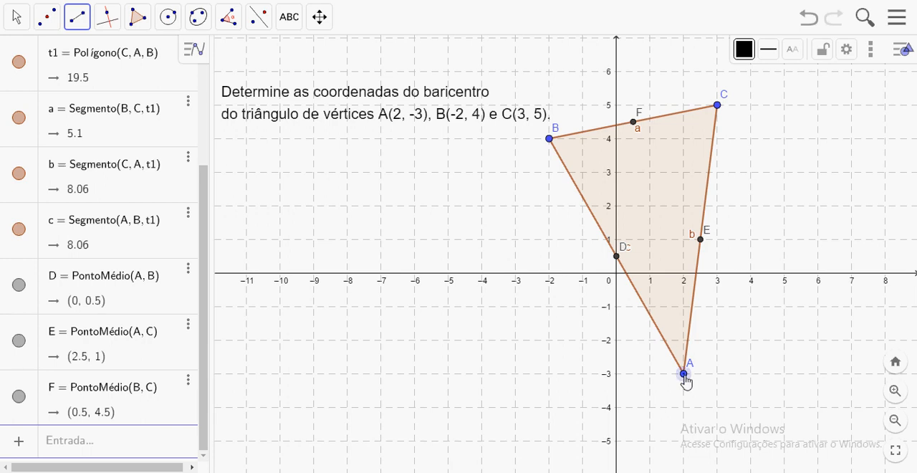
{"action": "left_click", "coordinate": [634, 123]}
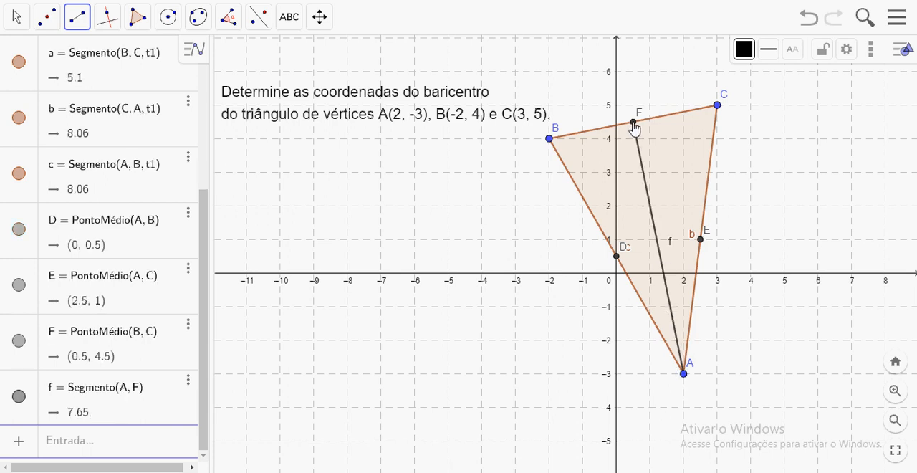
{"action": "left_click", "coordinate": [549, 139]}
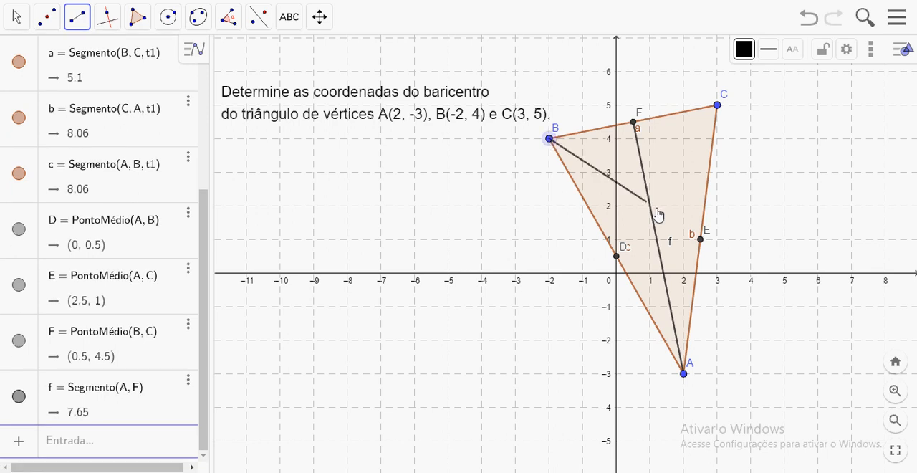
{"action": "left_click", "coordinate": [701, 240]}
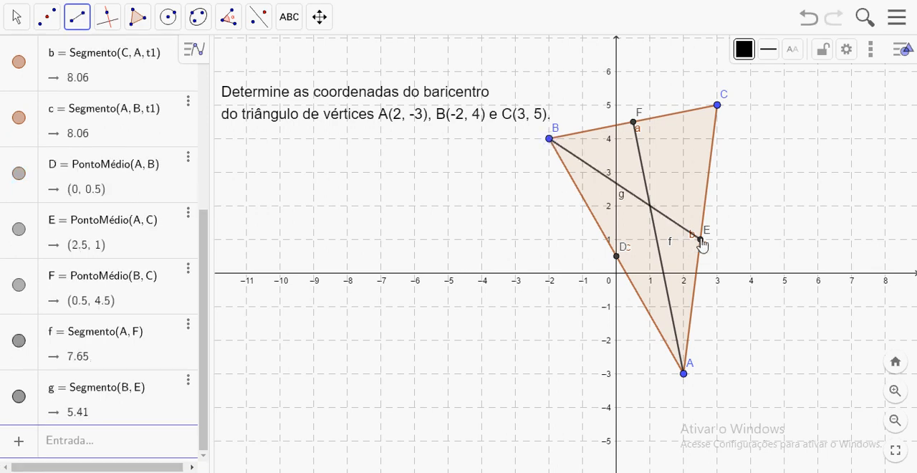
{"action": "left_click", "coordinate": [716, 106]}
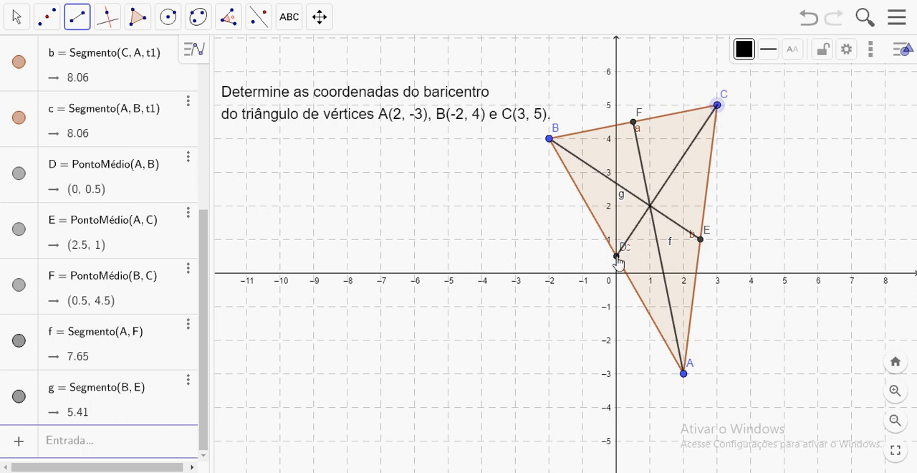
{"action": "left_click", "coordinate": [617, 256]}
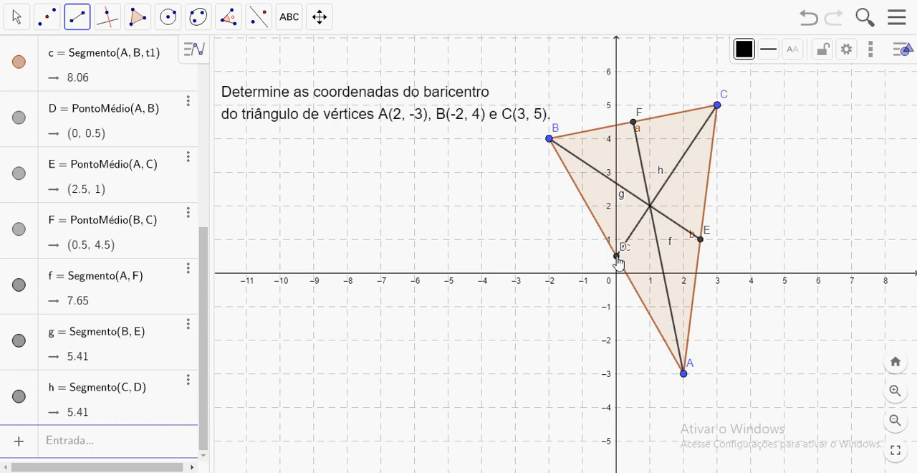
Mark the intersection point of the medians CD and AF.
{"action": "left_click", "coordinate": [45, 22]}
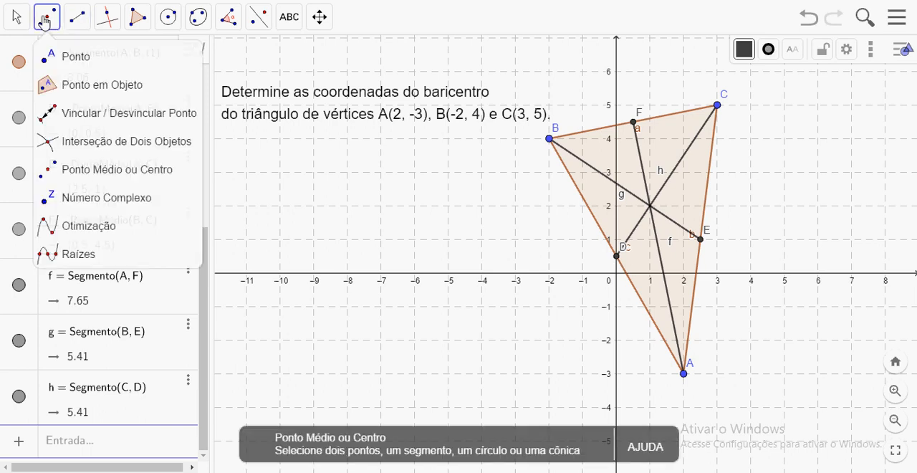
{"action": "left_click", "coordinate": [74, 147]}
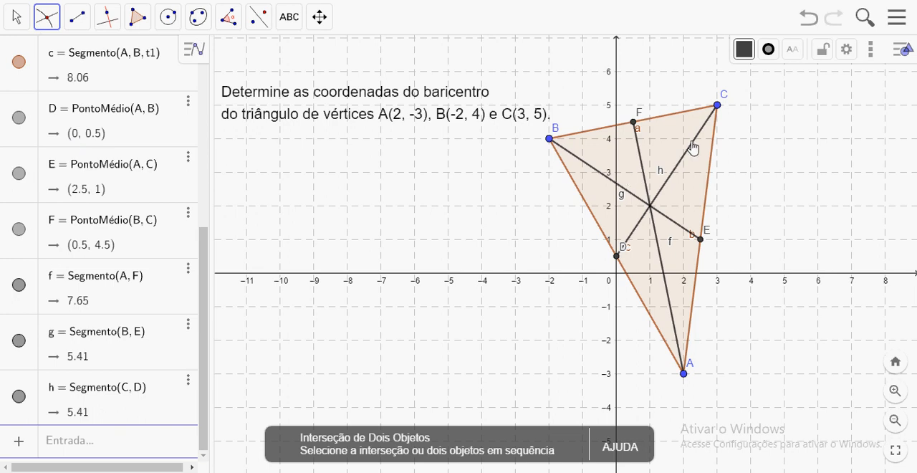
{"action": "left_click", "coordinate": [641, 148]}
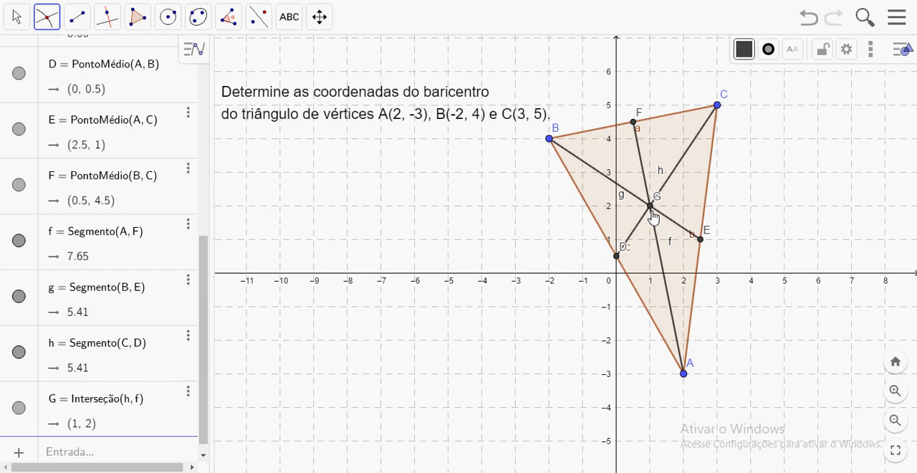
Set the point size of intersection point G to 6 and its colour to red.
{"action": "left_click", "coordinate": [17, 21]}
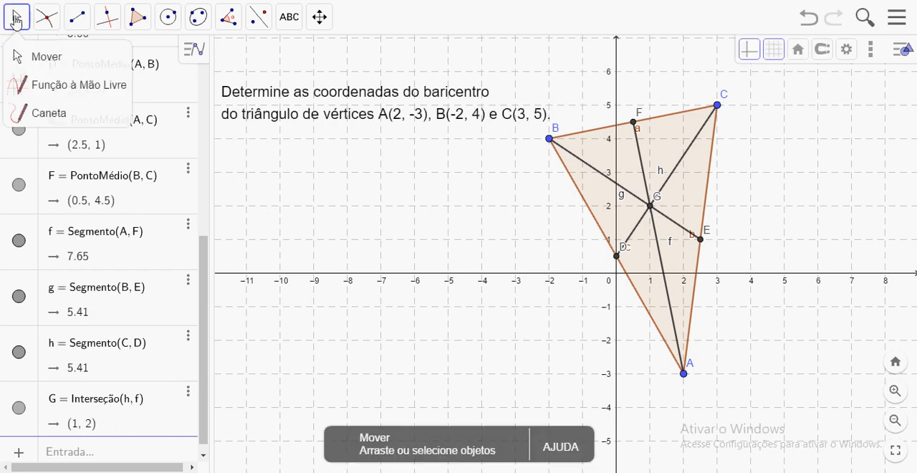
{"action": "right_click", "coordinate": [650, 206]}
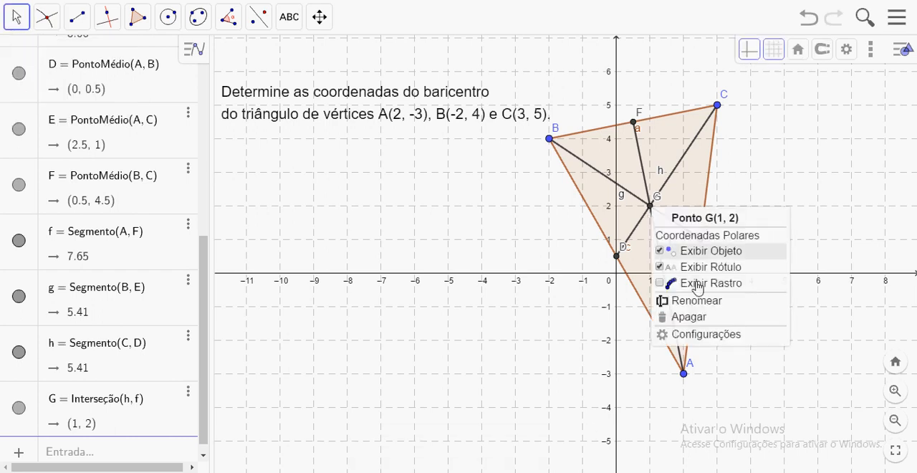
{"action": "left_click", "coordinate": [690, 337]}
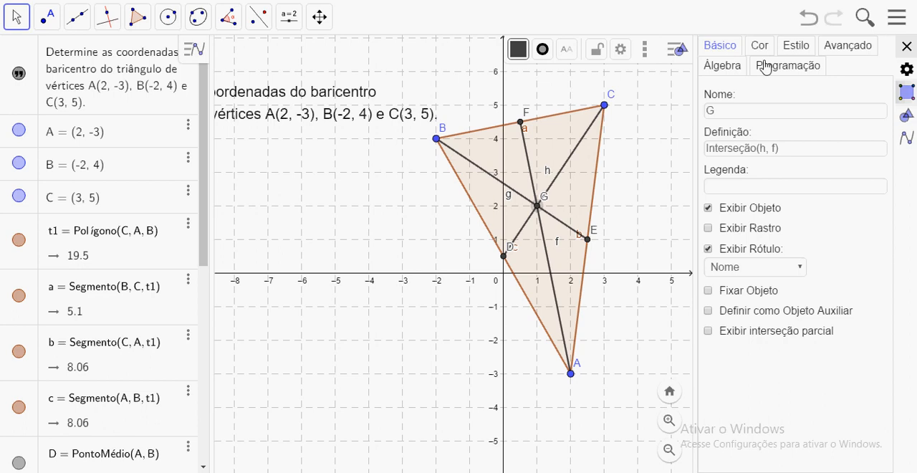
{"action": "left_click", "coordinate": [797, 44]}
{"action": "left_click_drag", "start_coordinate": [745, 108], "coordinate": [763, 109]}
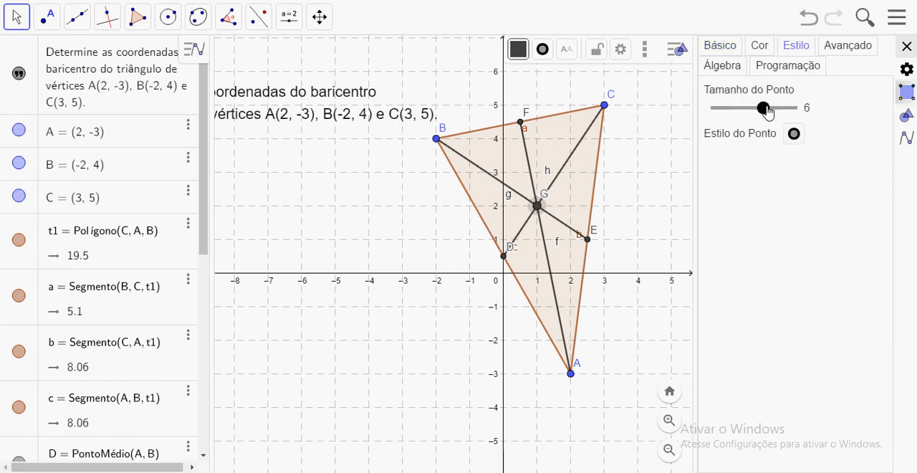
{"action": "left_click", "coordinate": [759, 48]}
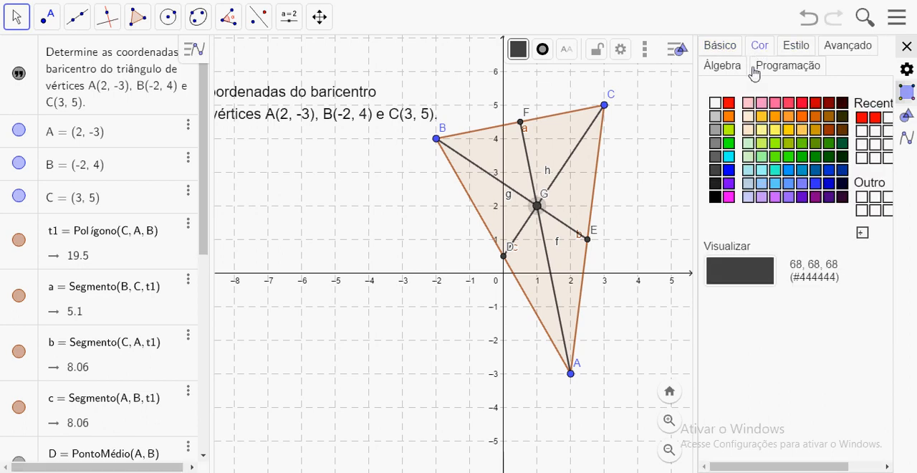
{"action": "left_click", "coordinate": [729, 104]}
{"action": "left_click", "coordinate": [906, 47]}
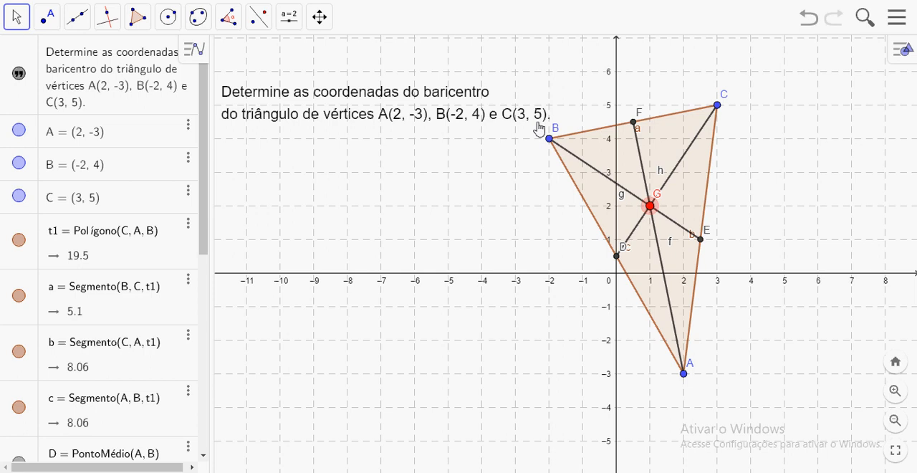
Start a new text below the problem statement reading "Xg =" followed by a LaTeX fraction template.
{"action": "left_click", "coordinate": [290, 16]}
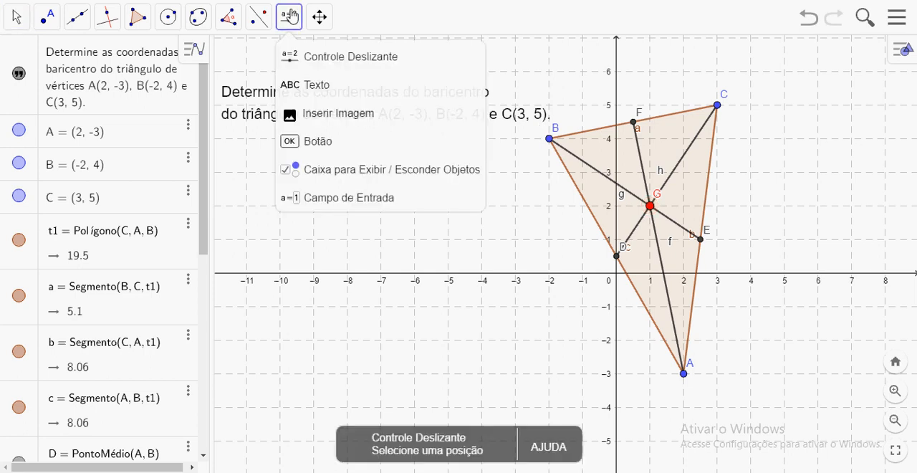
{"action": "left_click", "coordinate": [314, 88]}
{"action": "left_click", "coordinate": [321, 208]}
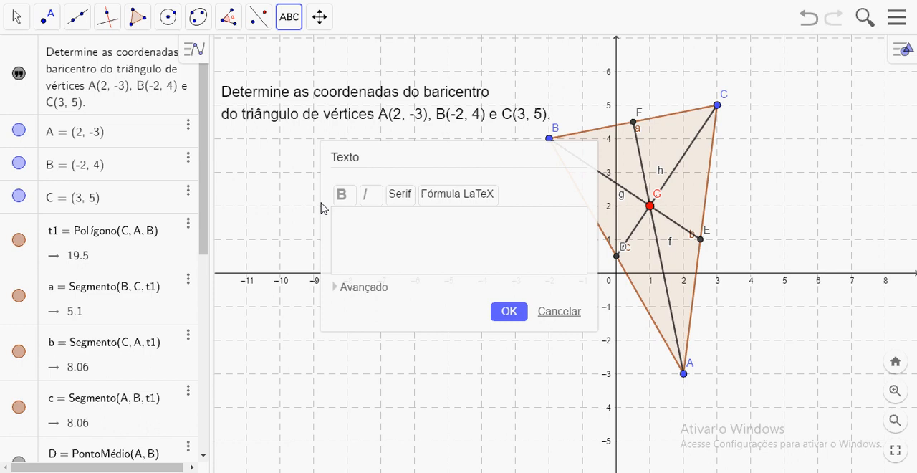
{"action": "type", "text": "Xg"}
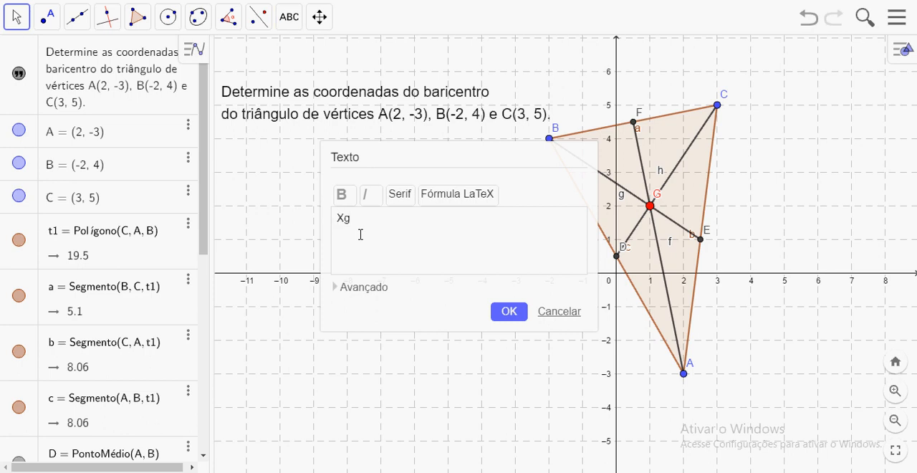
{"action": "type", "text": " ="}
{"action": "left_click", "coordinate": [364, 287]}
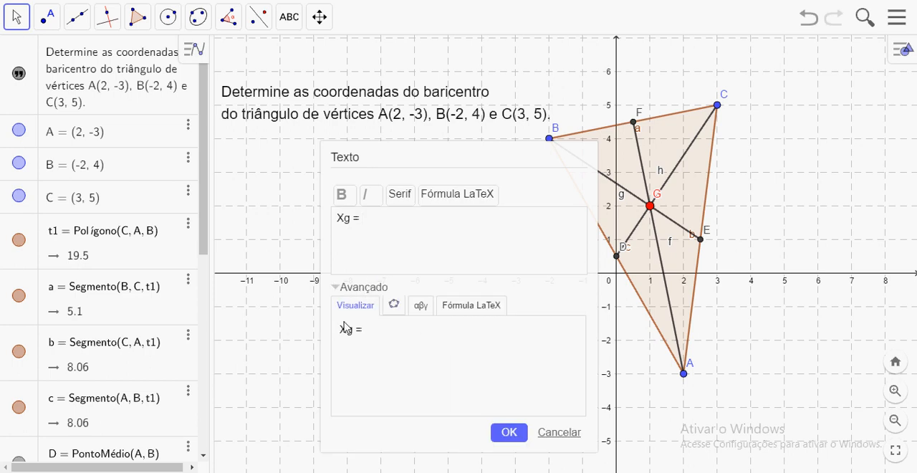
{"action": "left_click", "coordinate": [472, 310]}
{"action": "left_click", "coordinate": [343, 337]}
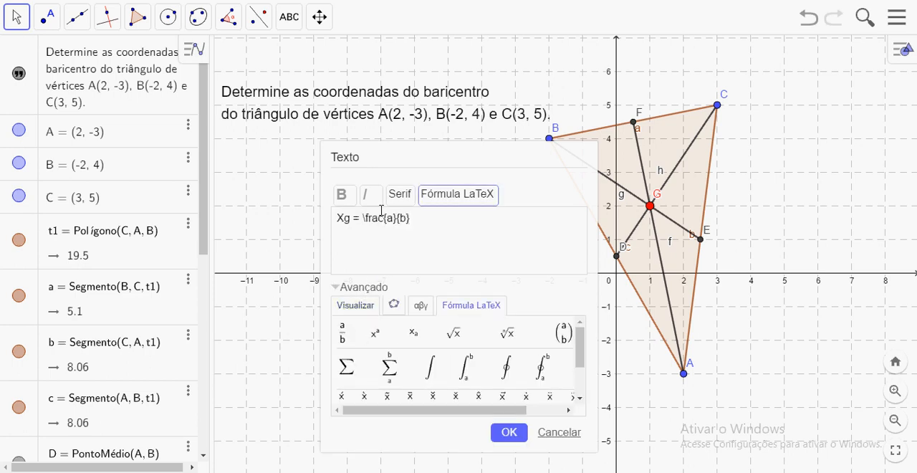
Fill the Xg fraction with numerator 2+(-2)+3 and denominator 3, and add an equals sign after it.
{"action": "double_click", "coordinate": [391, 218]}
{"action": "key", "text": "BackSpace"}
{"action": "type", "text": "2+(-2)+"}
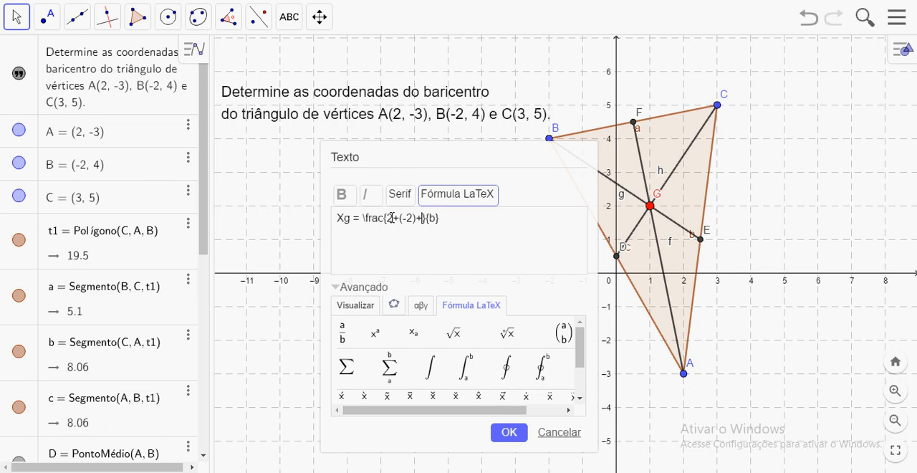
{"action": "type", "text": "3"}
{"action": "key", "text": "Right"}
{"action": "key", "text": "Right"}
{"action": "key", "text": "Delete"}
{"action": "type", "text": "3"}
{"action": "key", "text": "Right"}
{"action": "type", "text": "="}
Complete the Xg formula with the LaTeX fraction 3/3 and "=1", and insert the text into the drawing.
{"action": "left_click", "coordinate": [343, 332]}
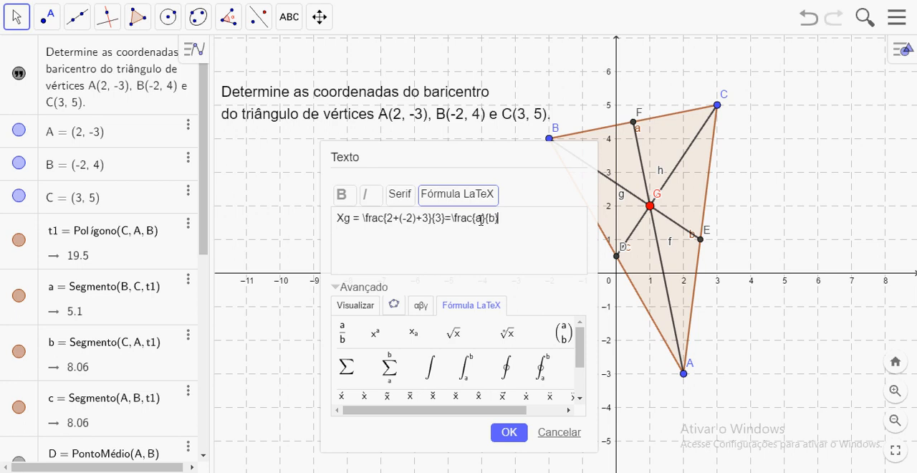
{"action": "key", "text": "BackSpace"}
{"action": "type", "text": "3"}
{"action": "key", "text": "Right"}
{"action": "key", "text": "Right"}
{"action": "key", "text": "Right"}
{"action": "key", "text": "BackSpace"}
{"action": "type", "text": "3"}
{"action": "key", "text": "Right"}
{"action": "type", "text": "=1"}
{"action": "left_click", "coordinate": [509, 432]}
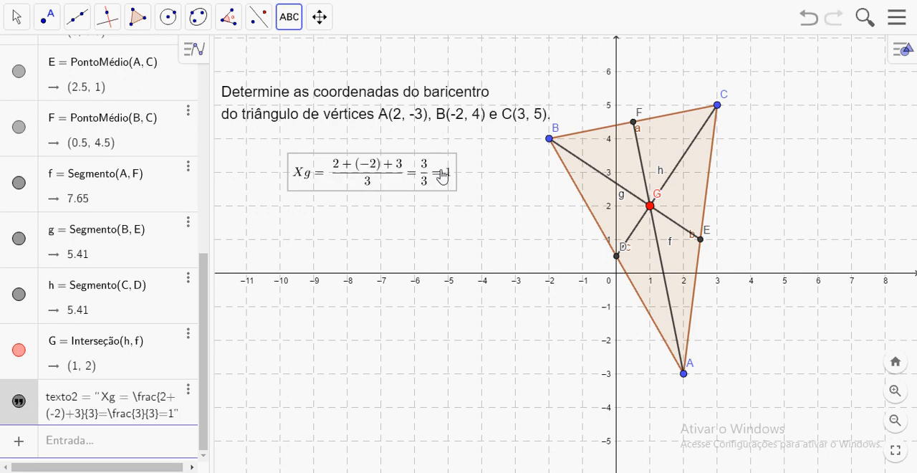
Start another text below the Xg formula reading "Yg=" followed by a LaTeX fraction template.
{"action": "left_click", "coordinate": [344, 233]}
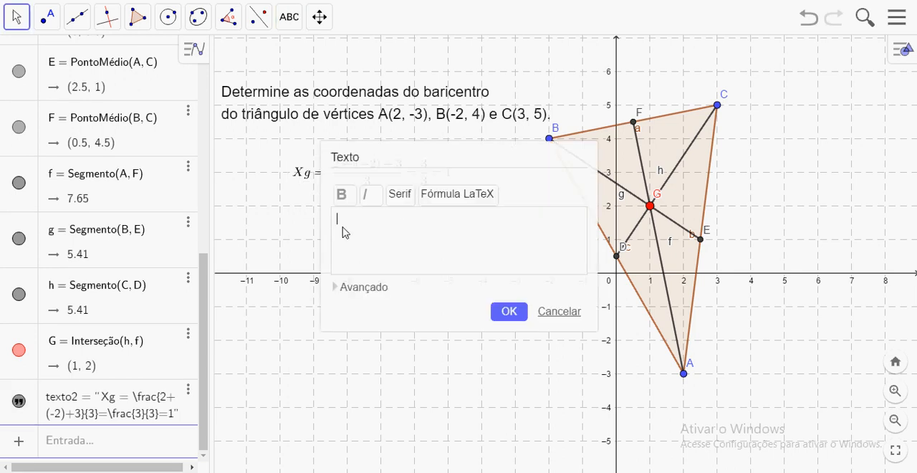
{"action": "type", "text": "Yg="}
{"action": "left_click", "coordinate": [369, 289]}
{"action": "left_click", "coordinate": [458, 306]}
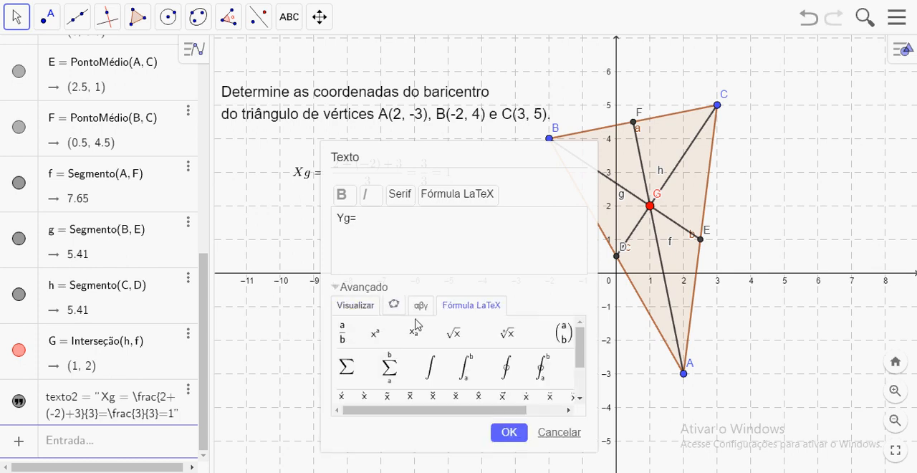
{"action": "left_click", "coordinate": [342, 333]}
Fill the Yg fraction with numerator -3+4+5 and denominator 3, and add an equals sign after it.
{"action": "double_click", "coordinate": [389, 218]}
{"action": "key", "text": "BackSpace"}
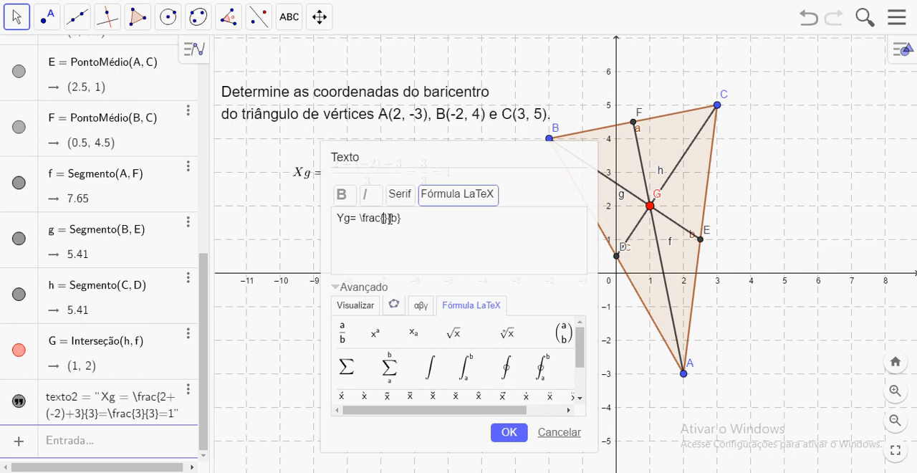
{"action": "type", "text": "-3+4+5"}
{"action": "key", "text": "Right"}
{"action": "key", "text": "Right"}
{"action": "key", "text": "Right"}
{"action": "key", "text": "BackSpace"}
{"action": "type", "text": "3}="}
Complete the Yg formula with the LaTeX fraction 6/3 and "=2", insert it, and move it directly beneath the Xg formula.
{"action": "left_click", "coordinate": [343, 332]}
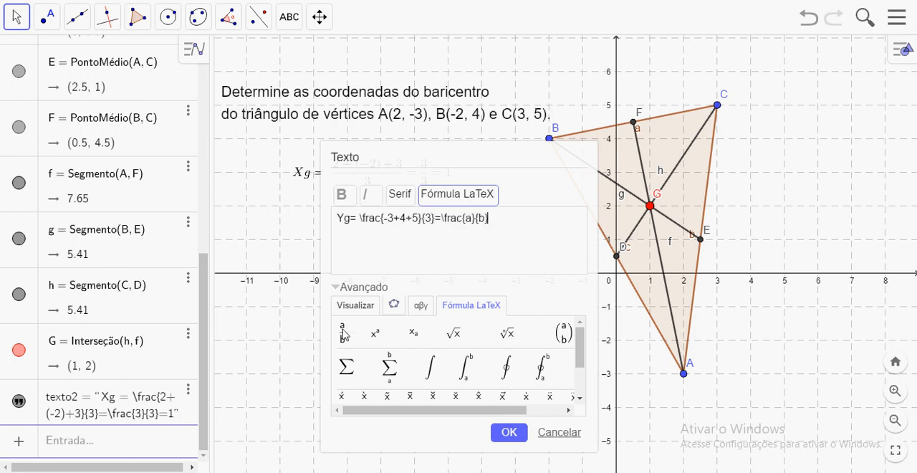
{"action": "double_click", "coordinate": [473, 218]}
{"action": "key", "text": "BackSpace"}
{"action": "type", "text": "6"}
{"action": "key", "text": "BackSpace"}
{"action": "type", "text": "3}=2"}
{"action": "left_click", "coordinate": [513, 432]}
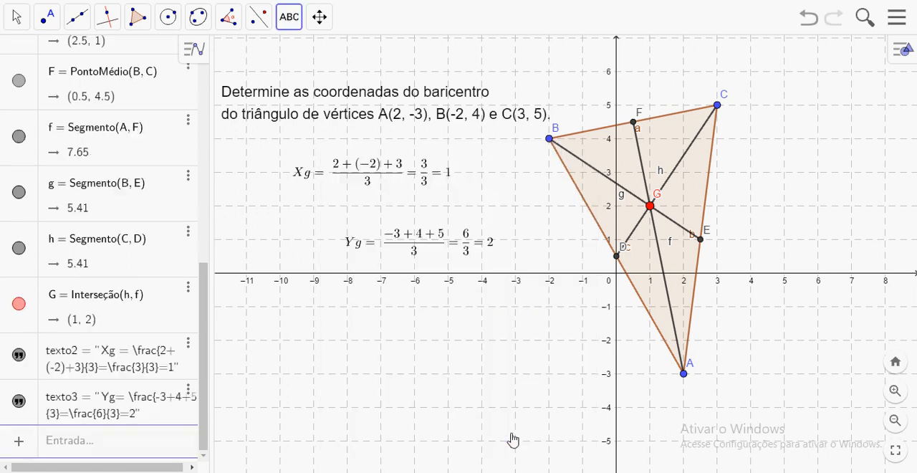
{"action": "left_click_drag", "start_coordinate": [413, 252], "coordinate": [351, 233]}
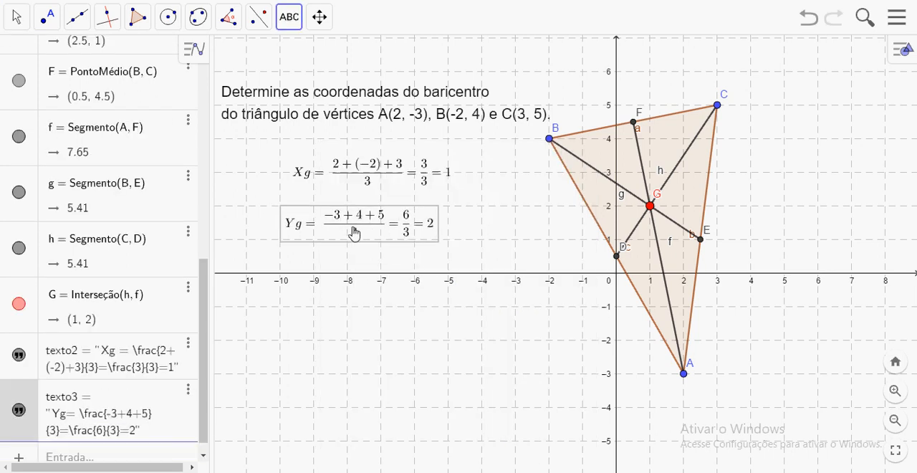